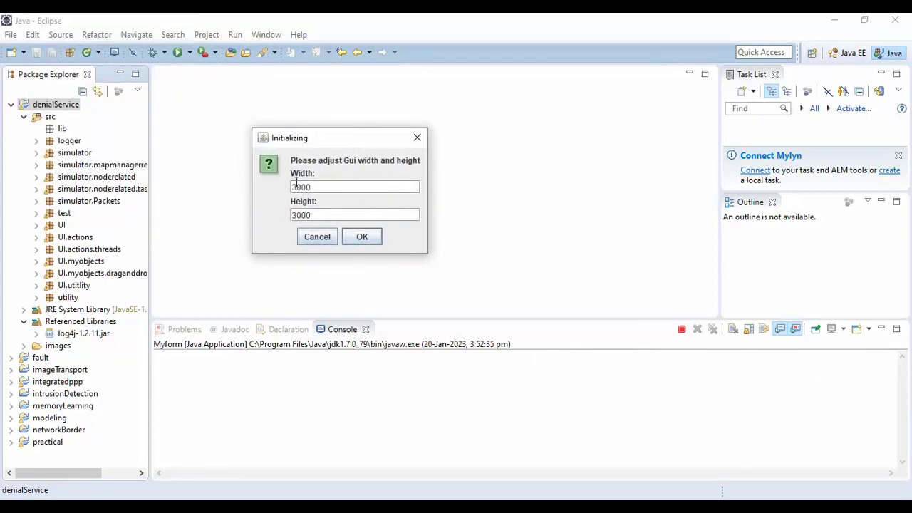
- Adjust the GUI height at initialization, accept the dimensions, and move the opened simulator window lower
click(298, 216)
key(BackSpace)
click(362, 237)
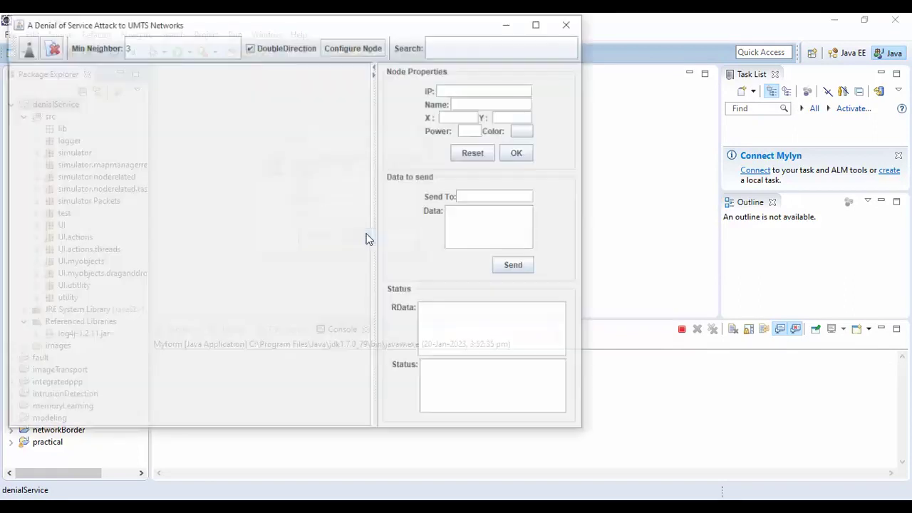
drag(298, 28, 427, 105)
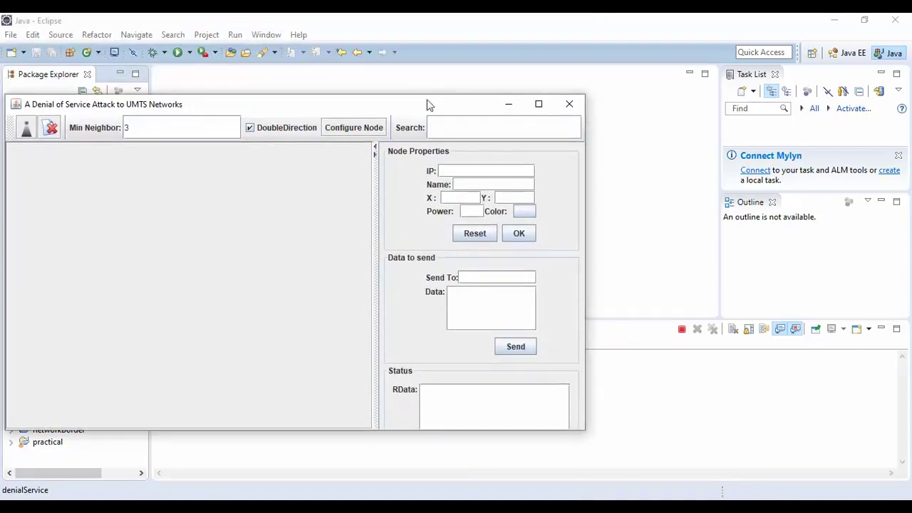
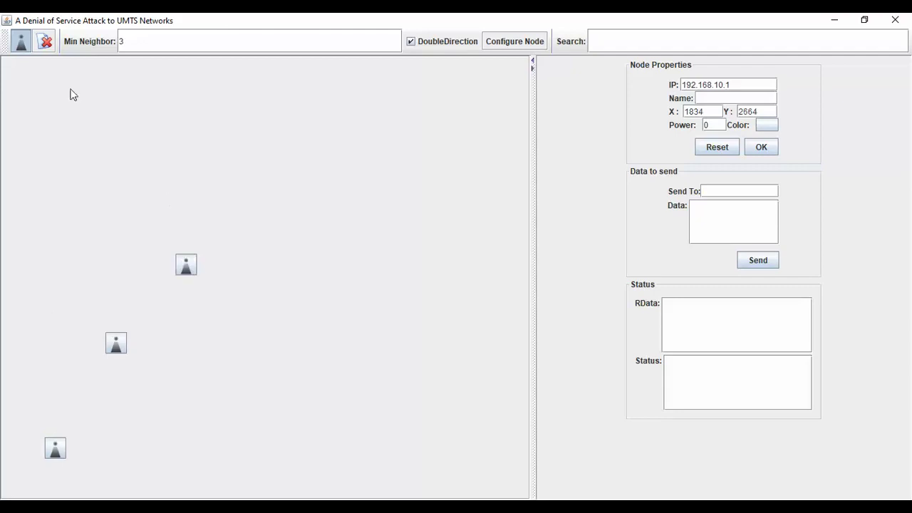
- Place six more nodes spread over the centre and upper-right area of the network map
drag(24, 41, 287, 170)
drag(21, 41, 298, 260)
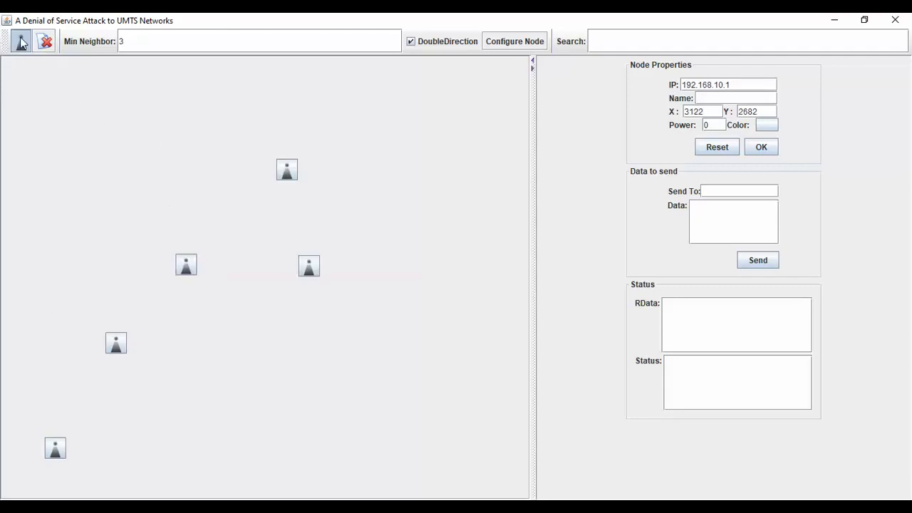
drag(361, 87, 397, 92)
drag(21, 44, 405, 182)
drag(21, 43, 436, 258)
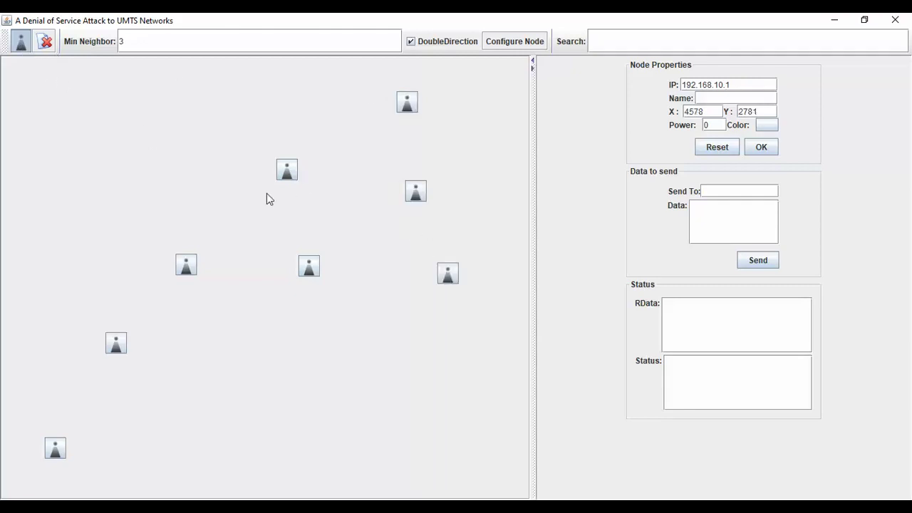
drag(14, 49, 502, 140)
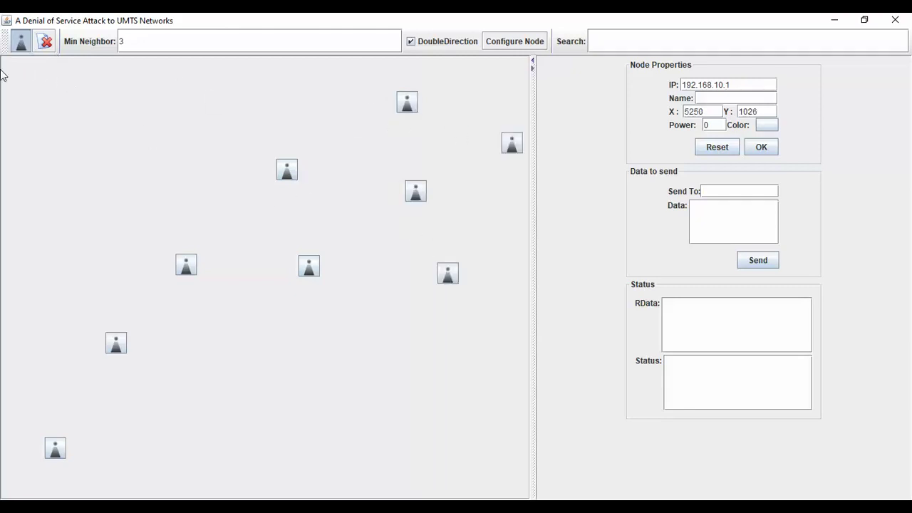
- Add nodes across the left half and upper centre of the network map, filling gaps between the existing ones
drag(16, 43, 241, 95)
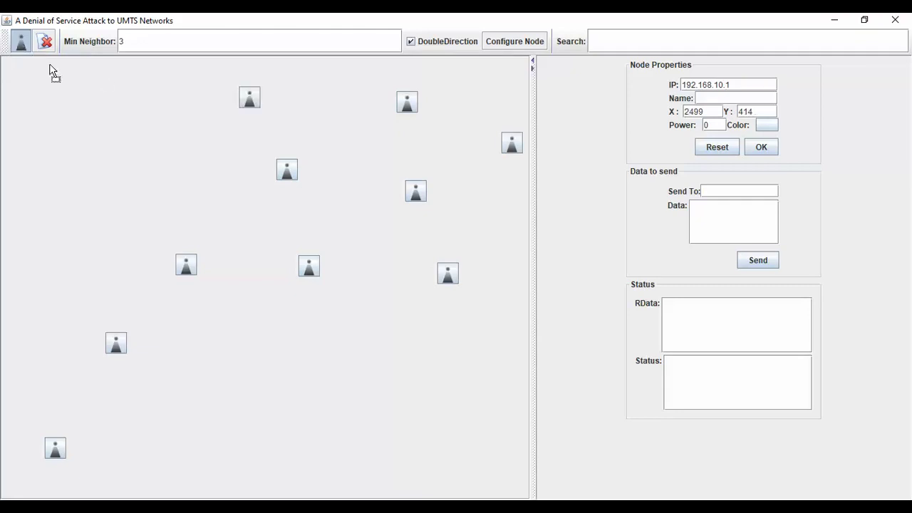
drag(159, 135, 159, 135)
drag(21, 43, 126, 230)
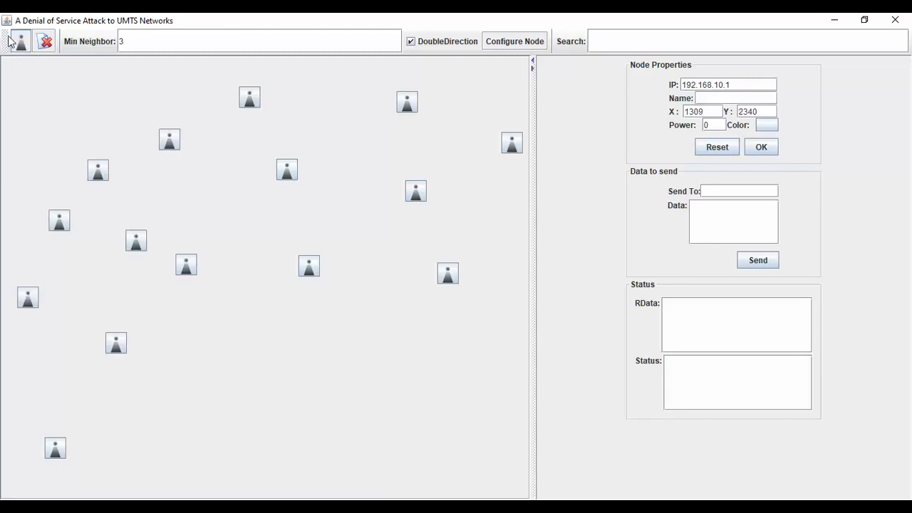
drag(20, 46, 214, 177)
drag(18, 44, 137, 419)
drag(24, 49, 247, 274)
drag(20, 41, 358, 187)
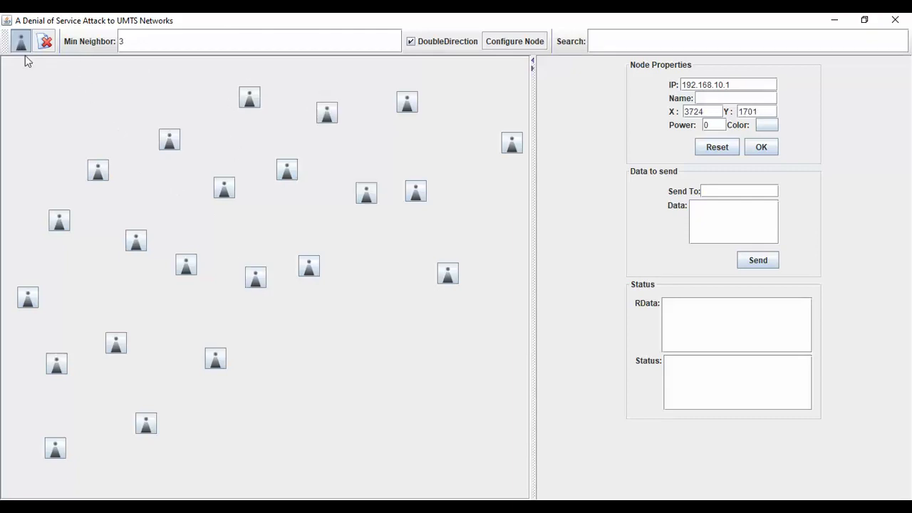
- Add nodes to the right of centre and across the lower-middle area of the network map
drag(21, 45, 368, 247)
drag(20, 44, 275, 348)
drag(21, 44, 312, 291)
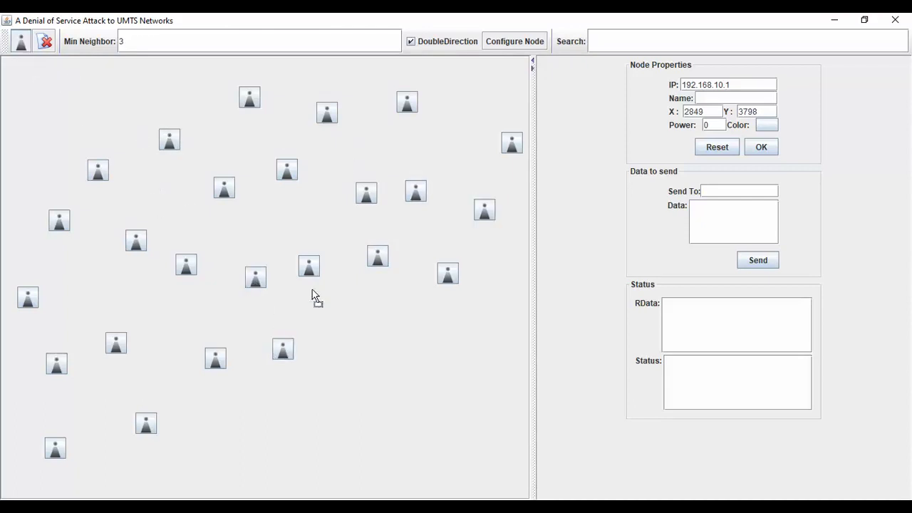
drag(367, 333, 366, 333)
drag(21, 44, 219, 430)
drag(21, 44, 293, 417)
- Place further nodes along the map's outer edges and in remaining gaps, and configure all placed nodes
drag(20, 44, 30, 159)
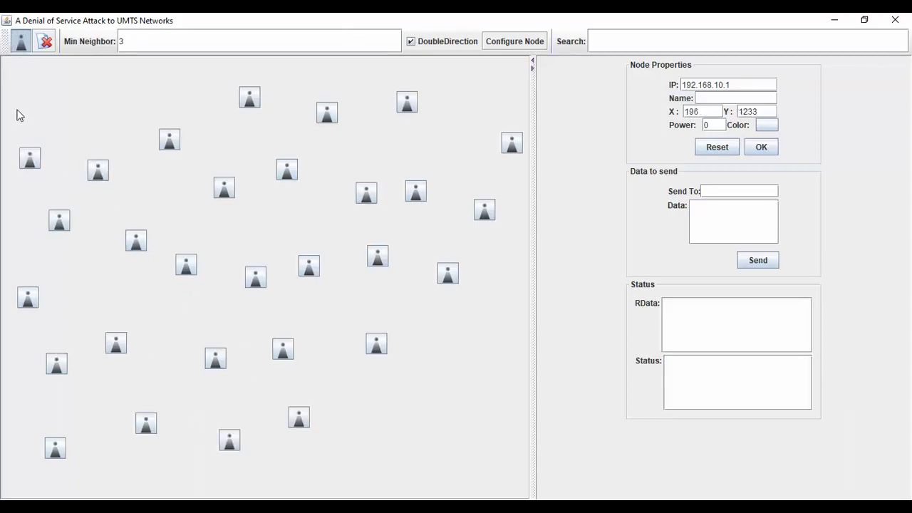
drag(88, 97, 89, 98)
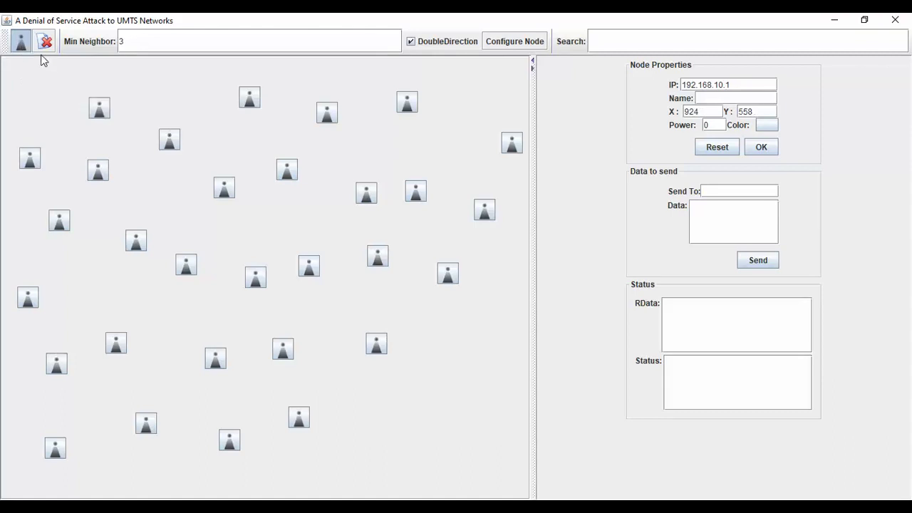
drag(27, 50, 375, 448)
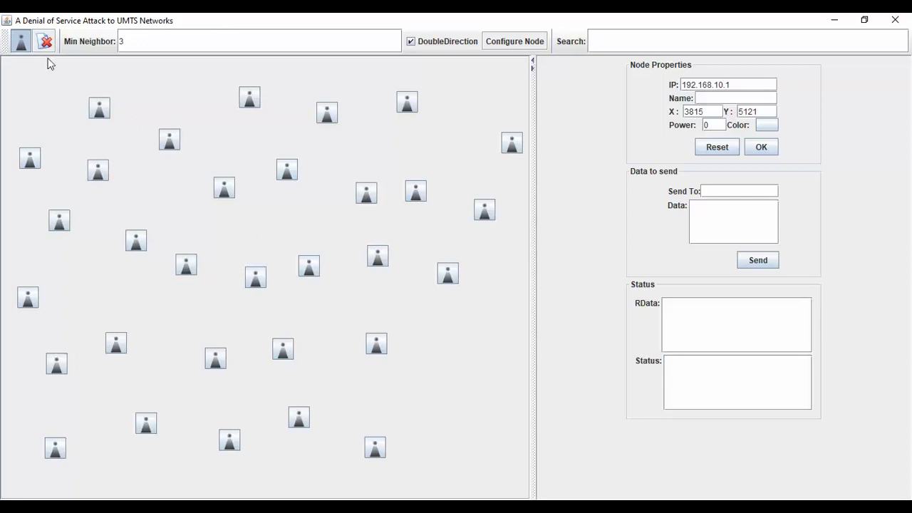
drag(21, 41, 429, 390)
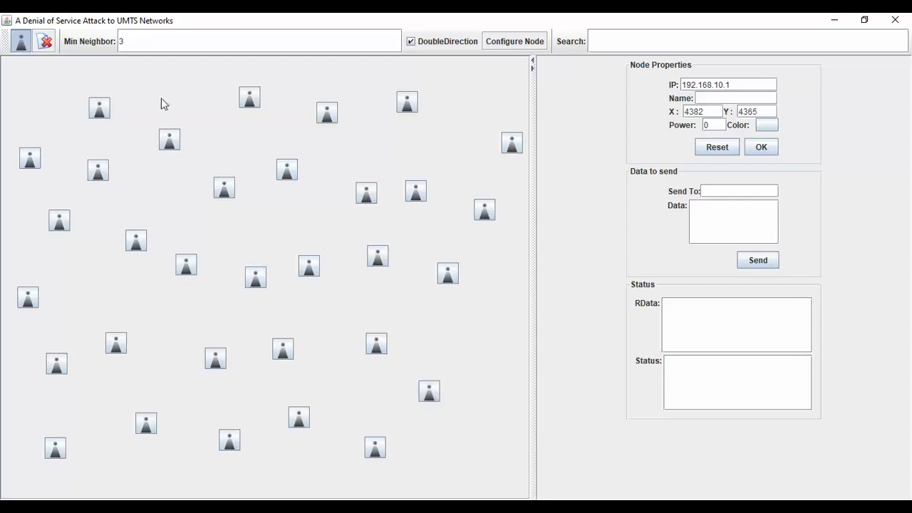
drag(20, 41, 477, 330)
drag(21, 41, 450, 460)
drag(21, 41, 425, 121)
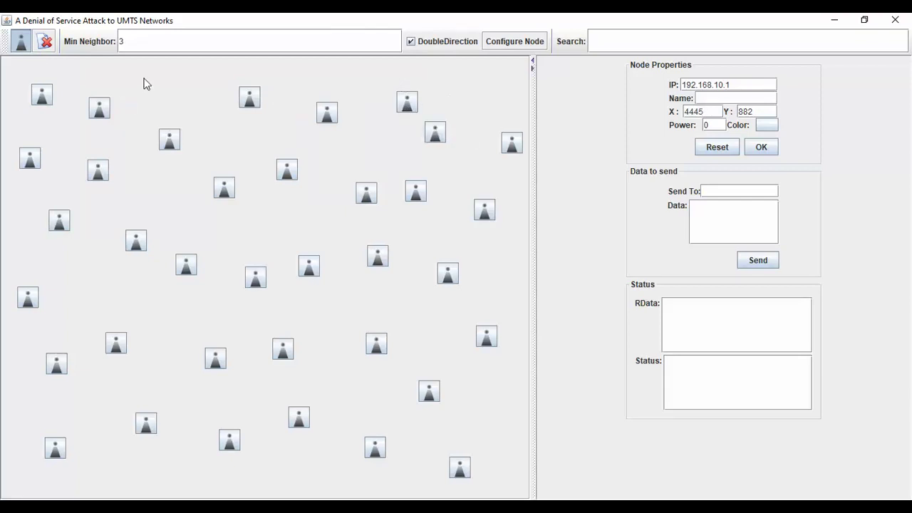
drag(21, 42, 178, 75)
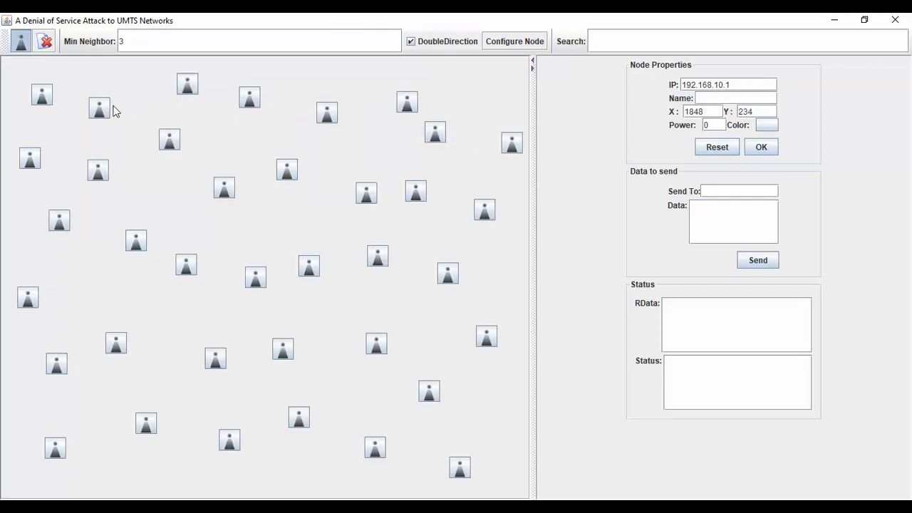
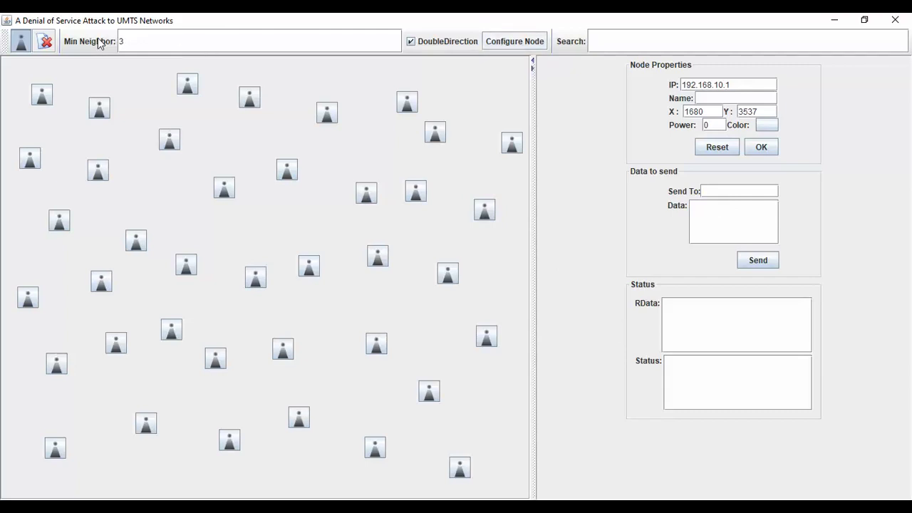
click(499, 39)
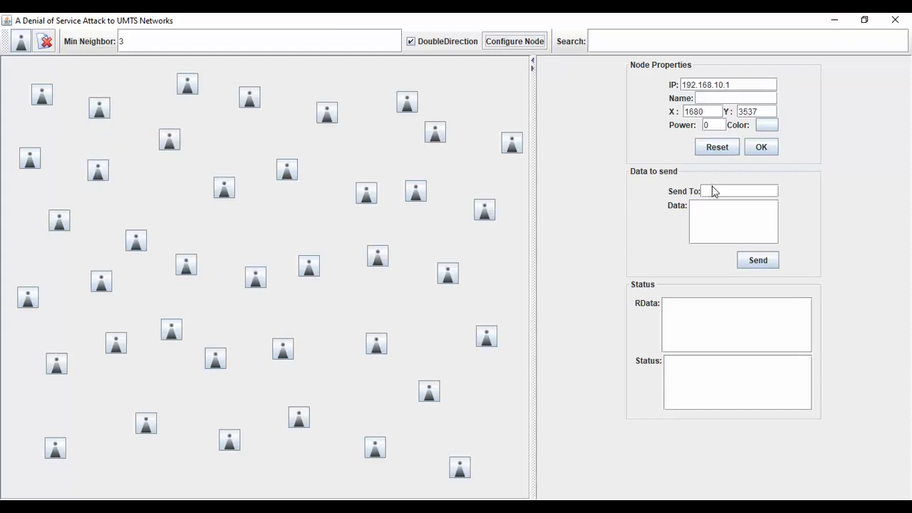
- Send the data "goodmorning" to the node named "ad"
click(712, 190)
text(a)
text(d)
text(good)
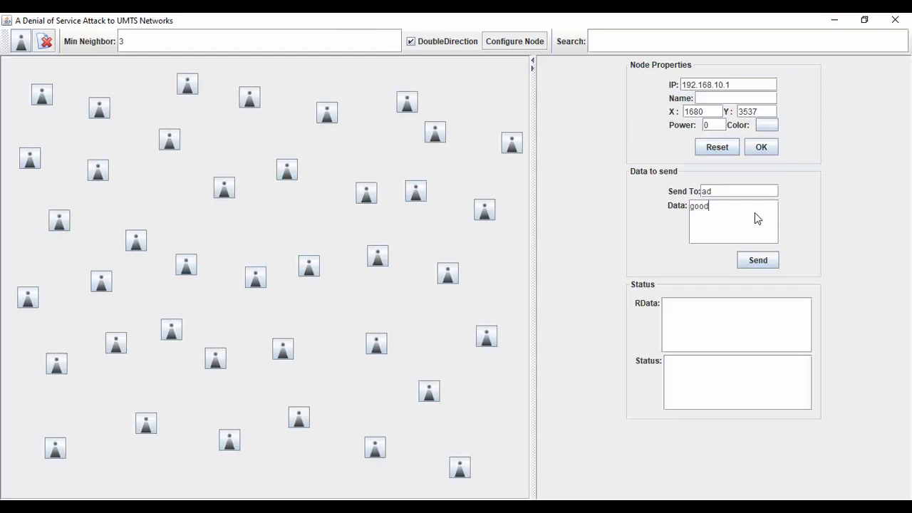
text(morning)
click(752, 261)
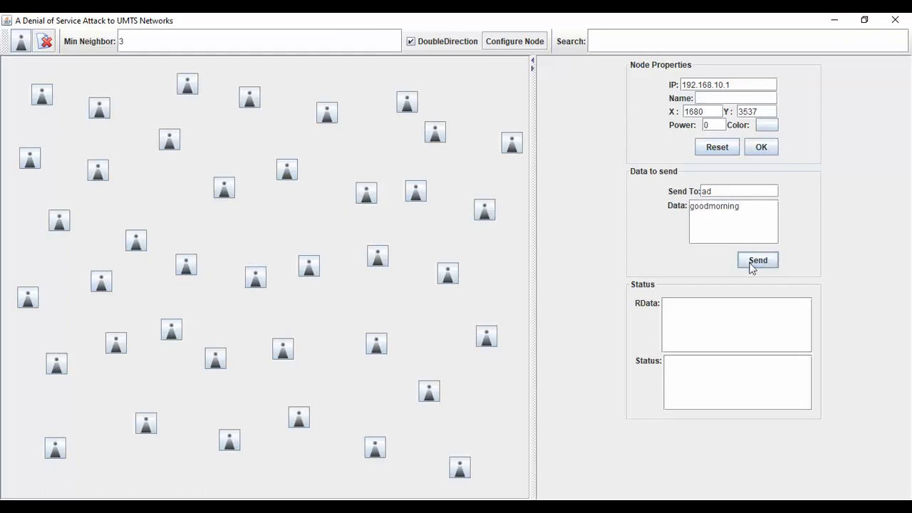
click(753, 262)
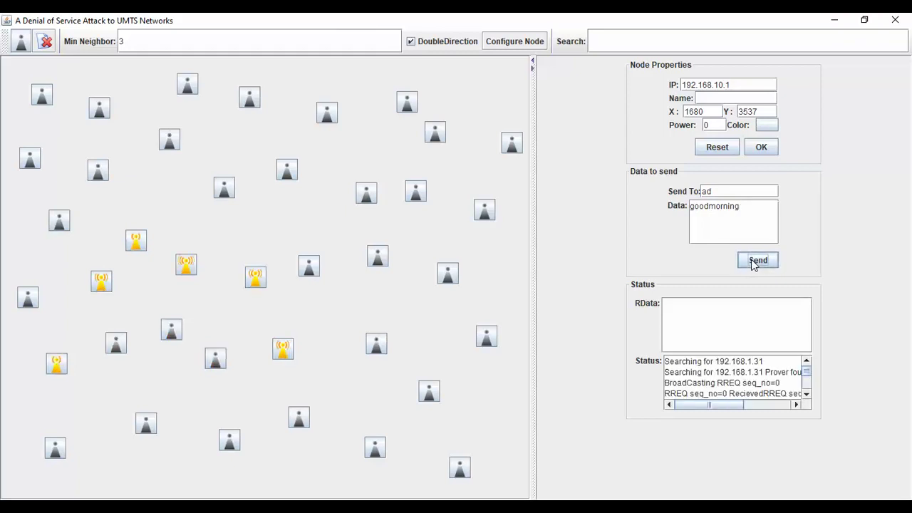
- Examine the status log for the route requests, added routes and data packet path of the sent message
scroll(757, 382, down, 3)
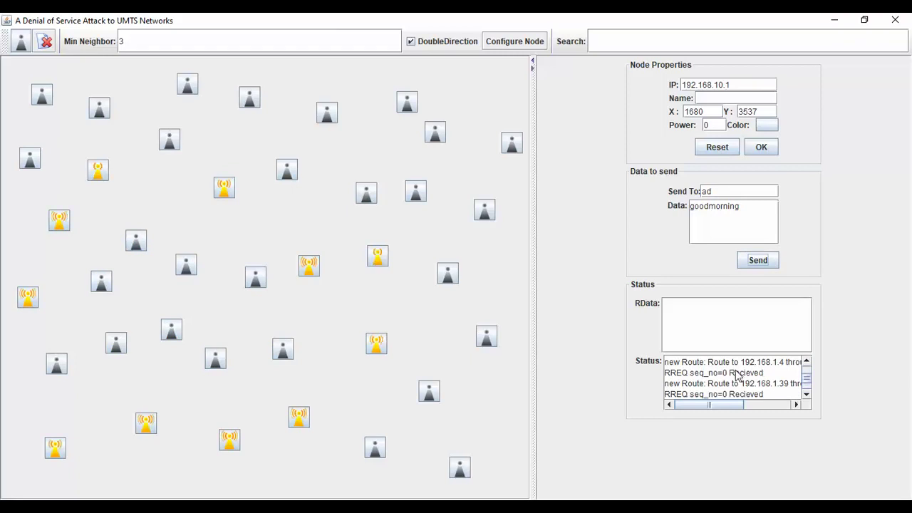
scroll(741, 375, down, 3)
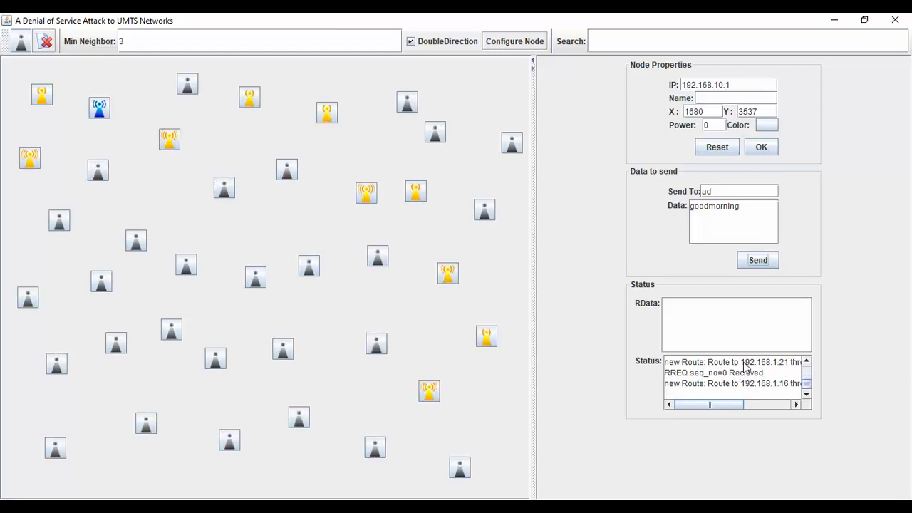
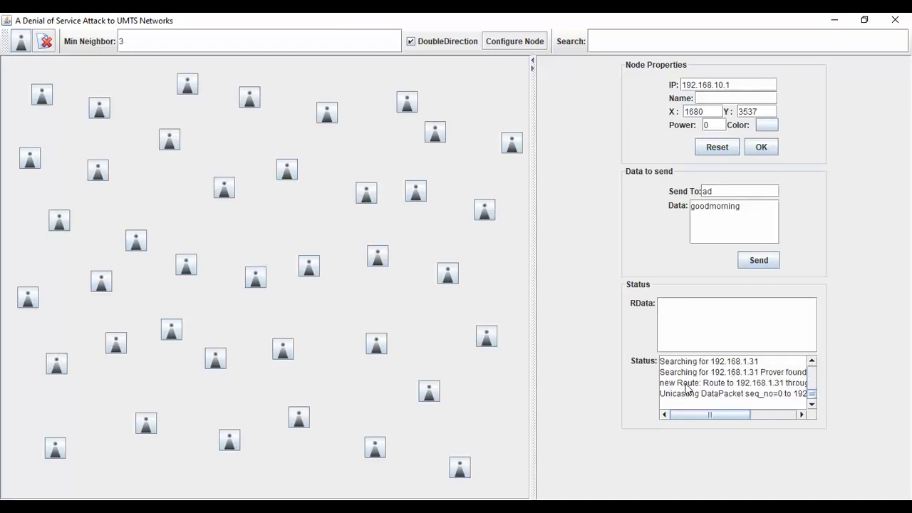
drag(685, 414, 785, 413)
double_click(711, 384)
click(755, 385)
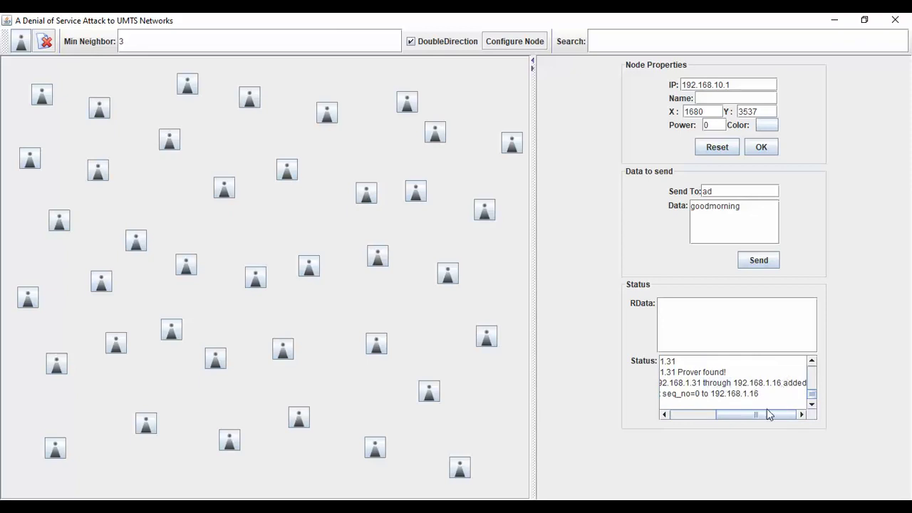
drag(766, 414, 670, 421)
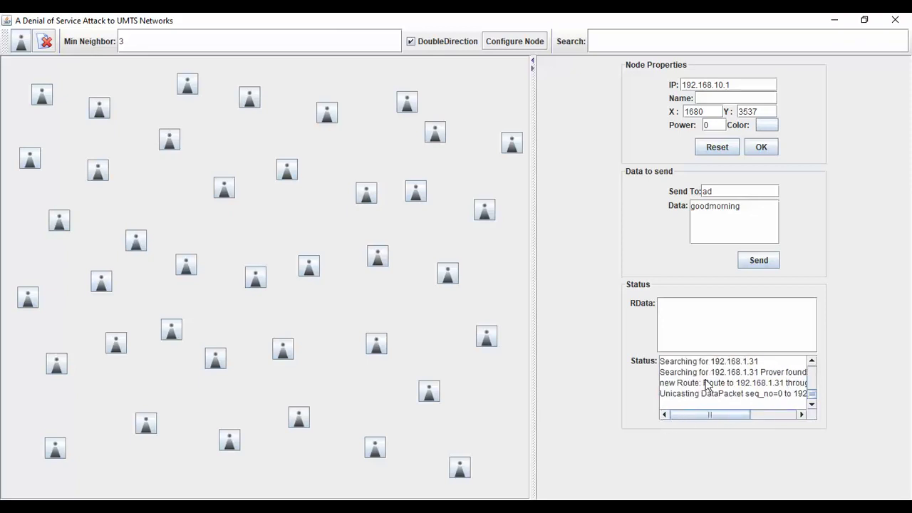
scroll(709, 385, up, 2)
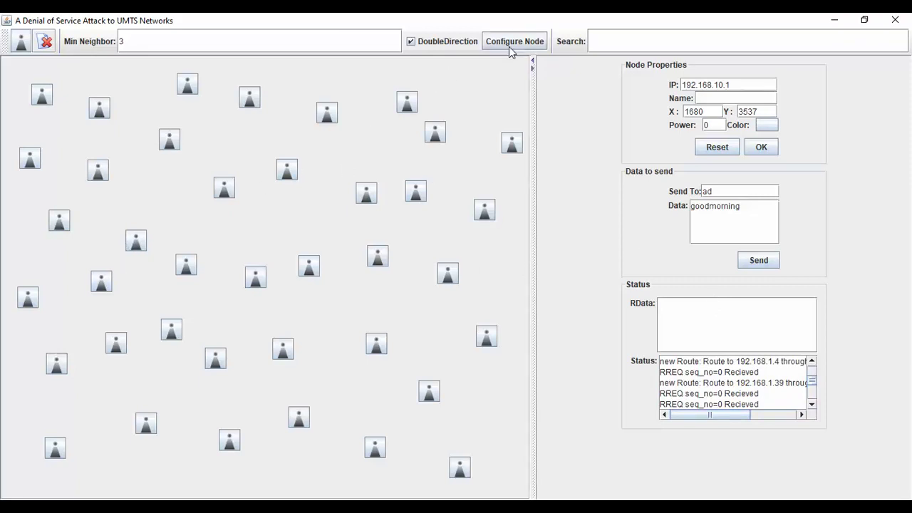
- Send the data "goodafter" from node 192.168.1.21 to node "t", and send it again to another recipient
click(258, 274)
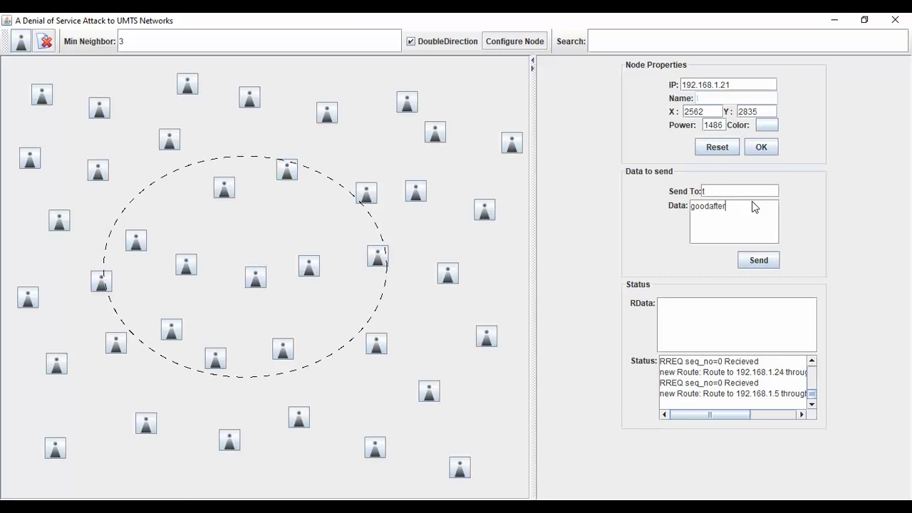
click(765, 261)
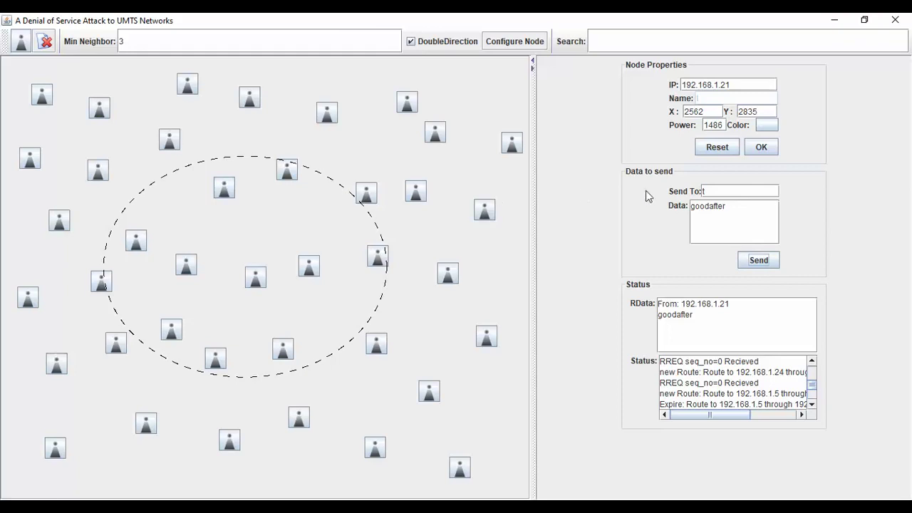
click(733, 191)
click(770, 259)
- Send the data "goodafter" from node 192.168.1.13 to node "i" and check the full route entries in the status log
click(98, 173)
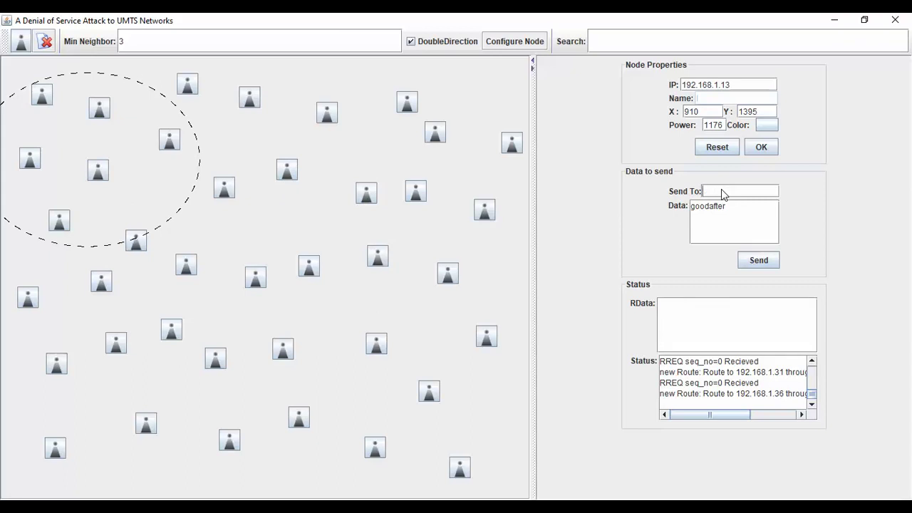
click(767, 261)
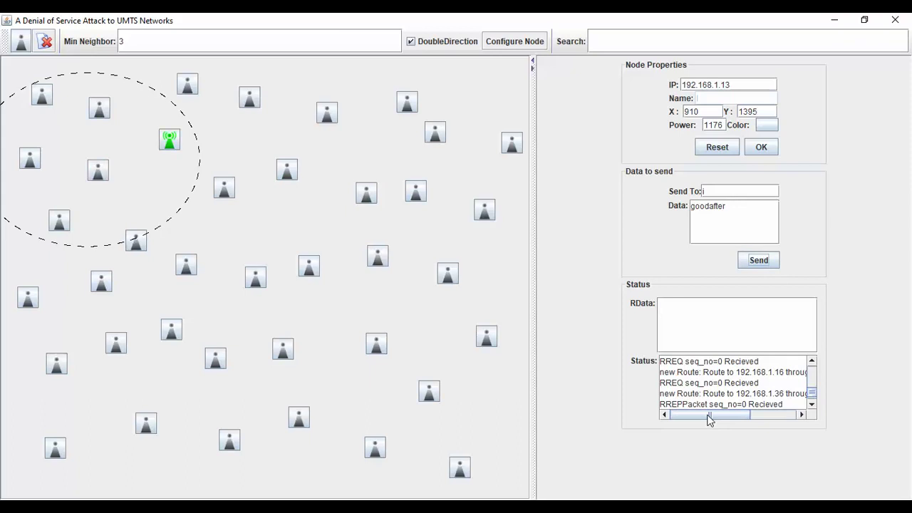
drag(709, 419, 782, 410)
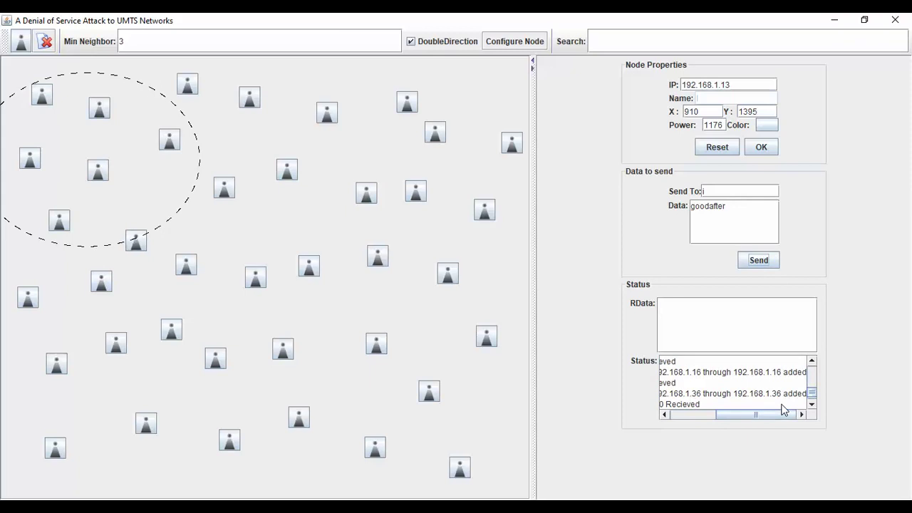
drag(777, 415, 702, 420)
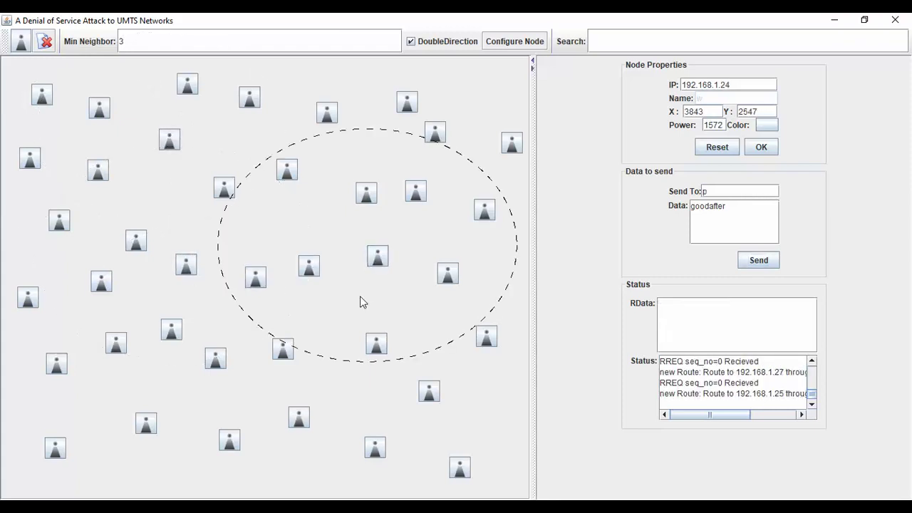
- Send the data "good night" from node 192.168.1.20 to node "s" and highlight the received data
click(216, 361)
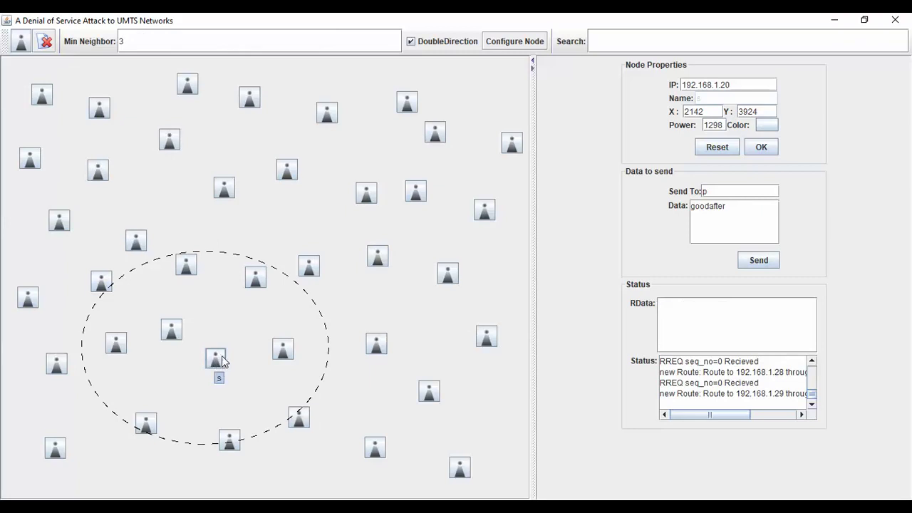
click(718, 194)
click(732, 208)
text(ght)
click(761, 261)
drag(659, 305, 732, 329)
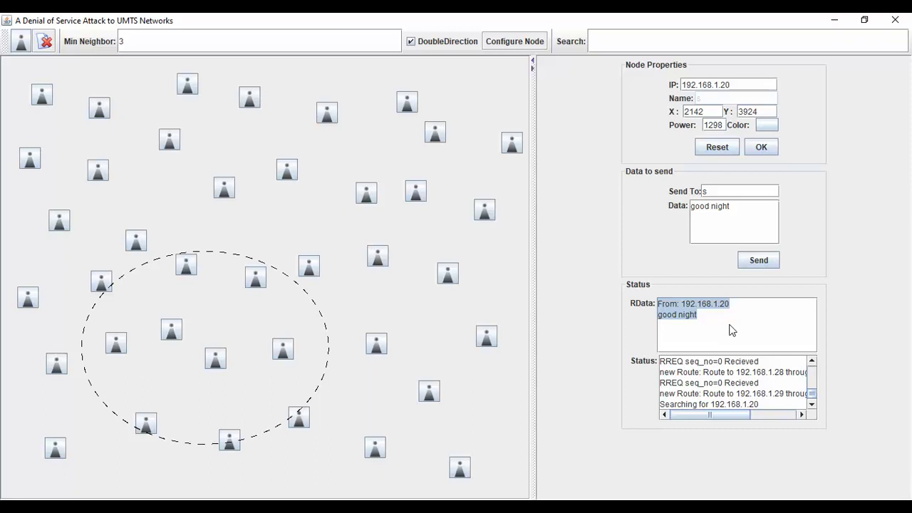
- Send "good night" from node 192.168.1.20 to node "s" two more times and once to node "t", and check the received data
click(755, 261)
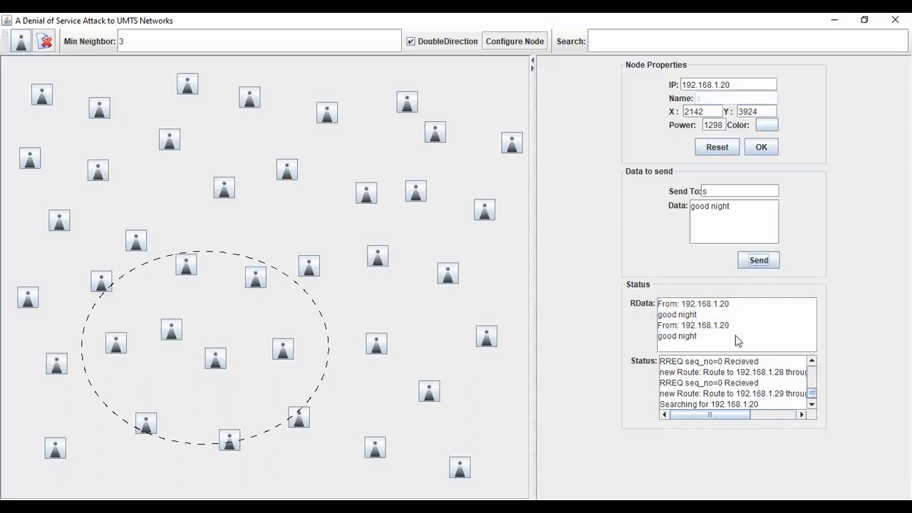
click(757, 260)
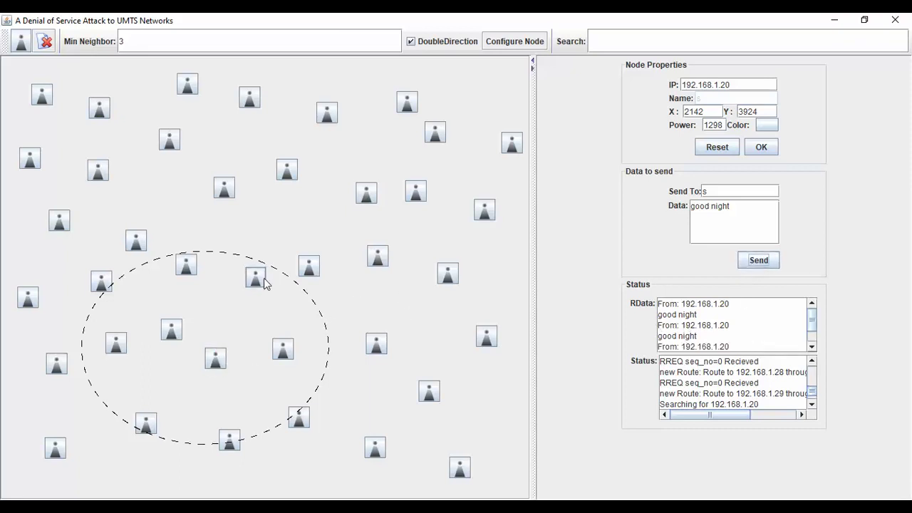
click(718, 193)
click(754, 260)
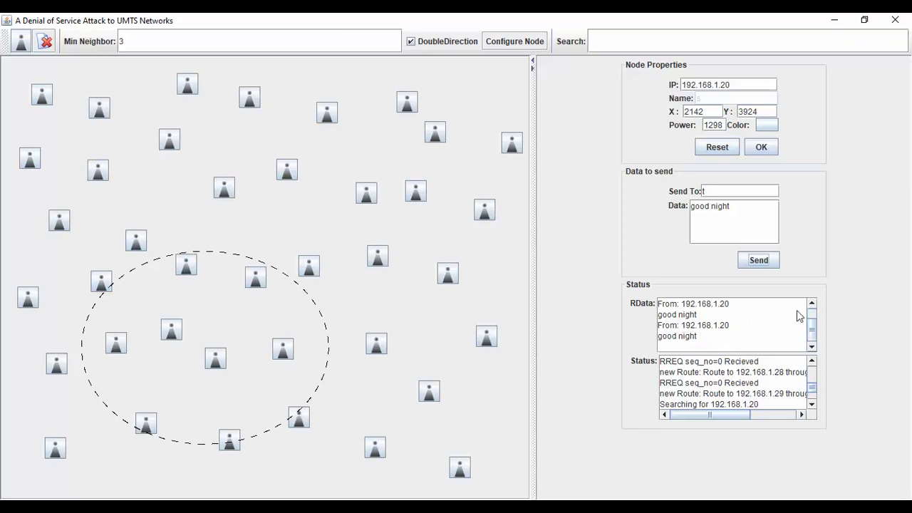
scroll(734, 328, up, 1)
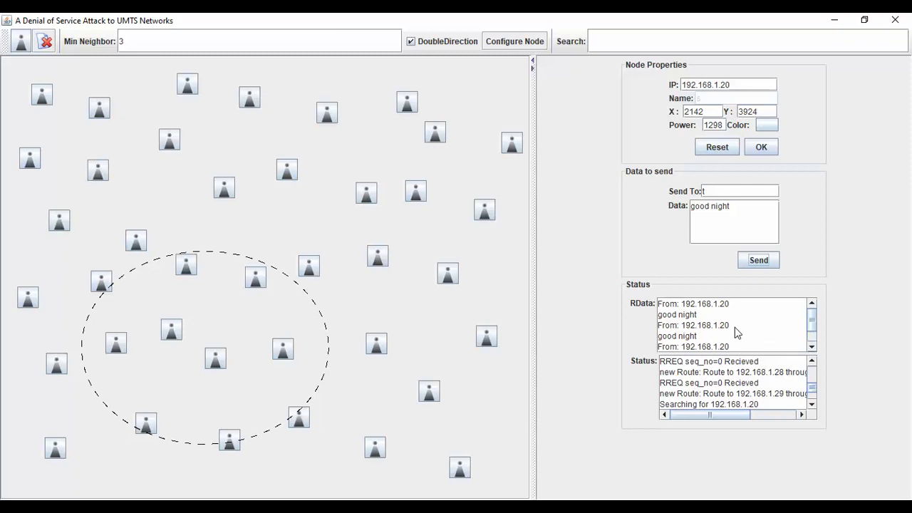
scroll(735, 327, down, 1)
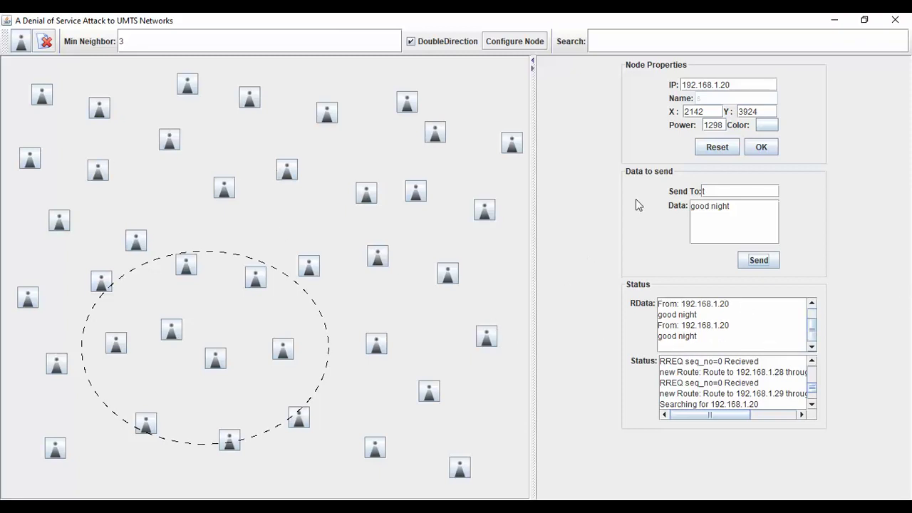
- Reset the node properties, clear the minimum neighbor value and try to configure the nodes without it
click(711, 148)
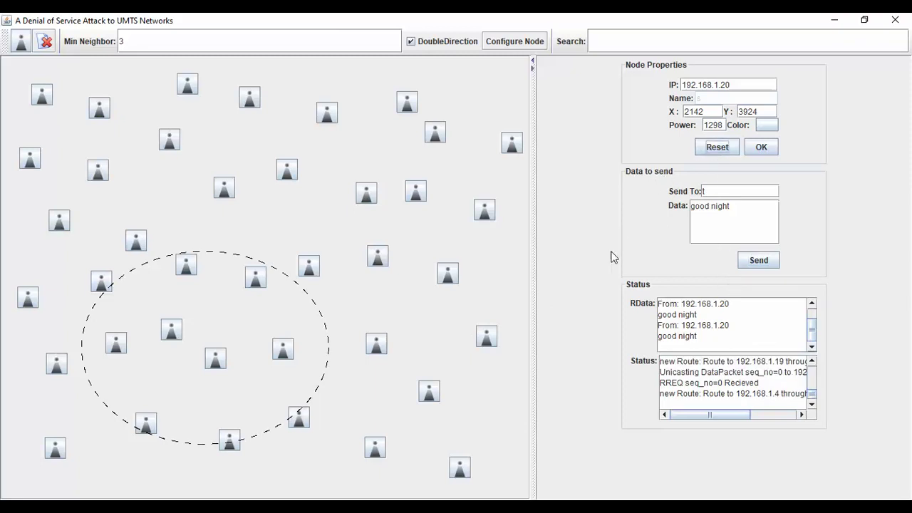
click(147, 43)
click(179, 153)
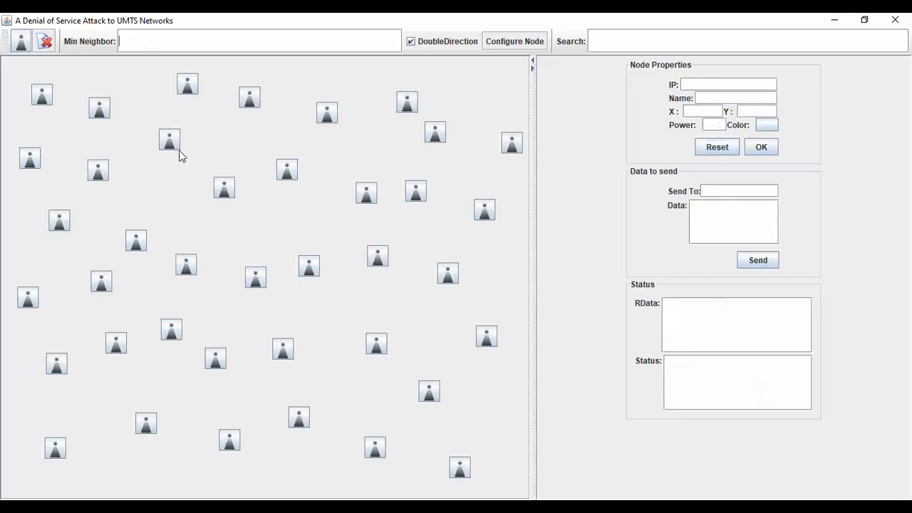
click(511, 42)
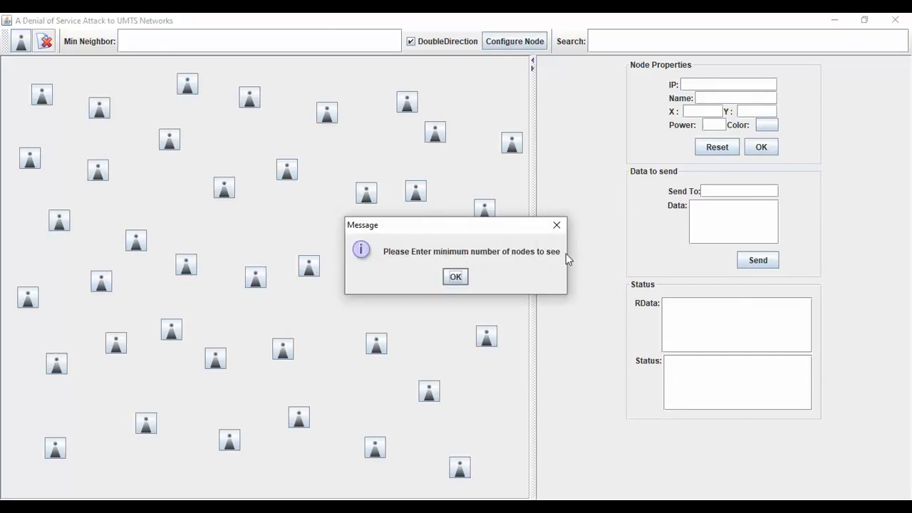
click(460, 278)
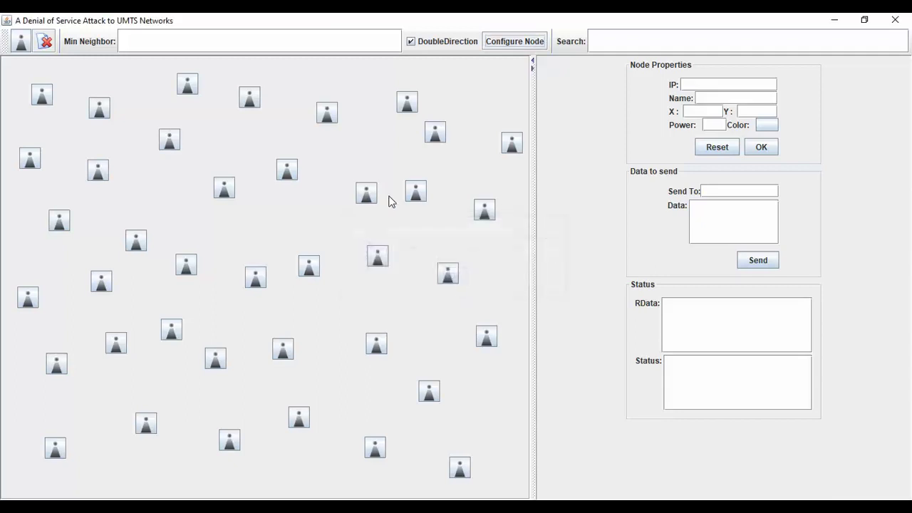
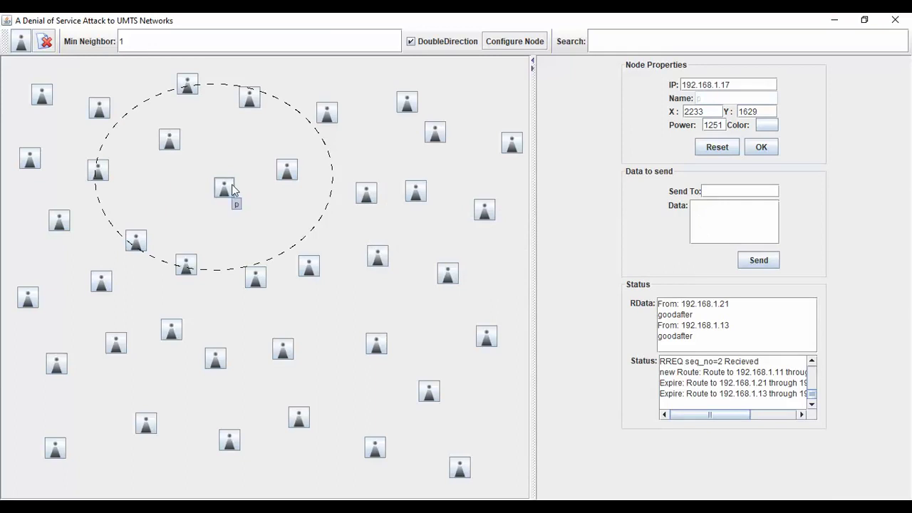
- Set the minimum neighbor value to 1 and send the data "hi" from node 192.168.1.17 to node "p"
text(p)
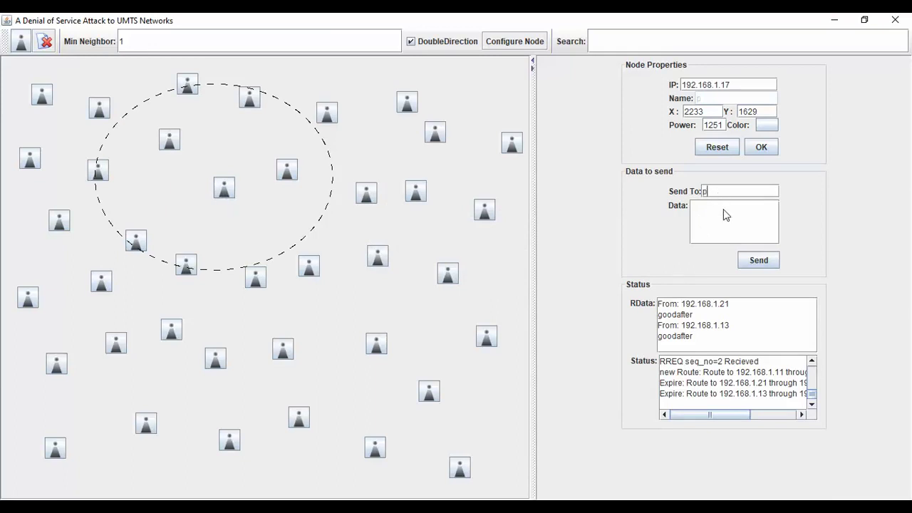
click(719, 217)
text(hi)
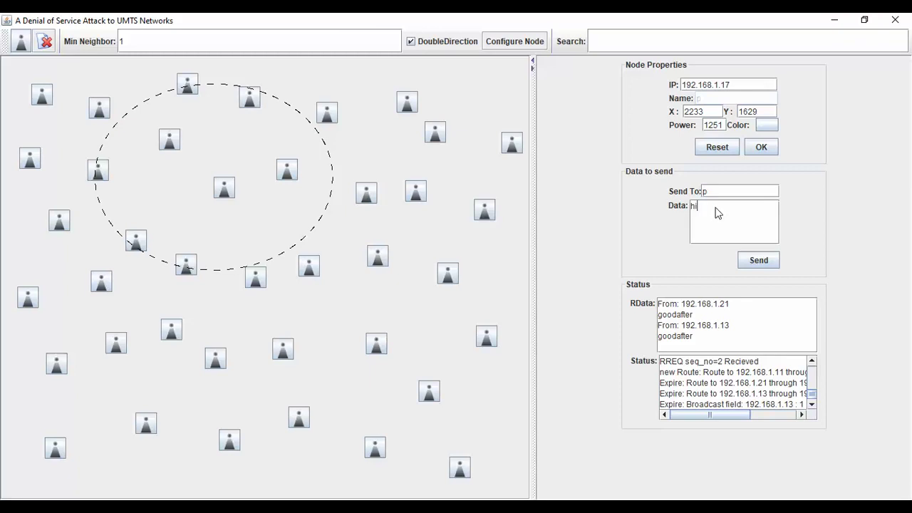
click(757, 262)
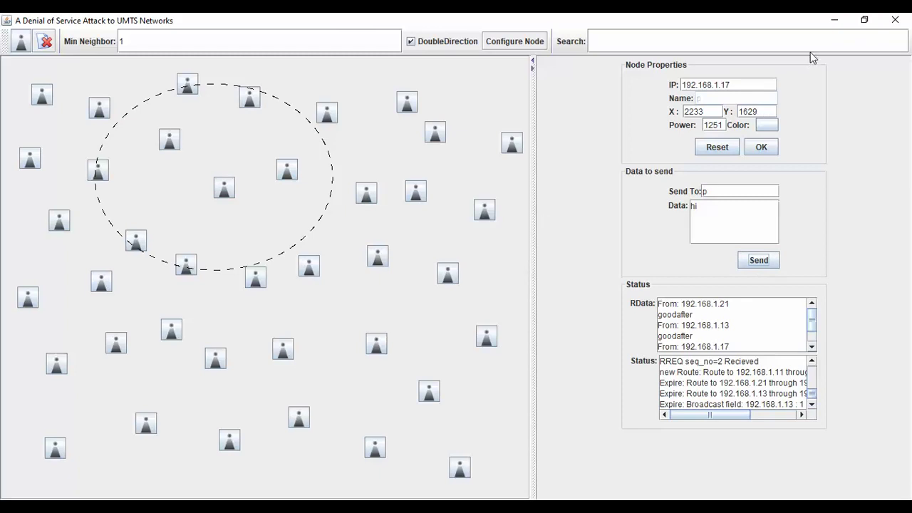
- Switch to Eclipse, enlarge the console view and go back to the earliest log entries
click(835, 20)
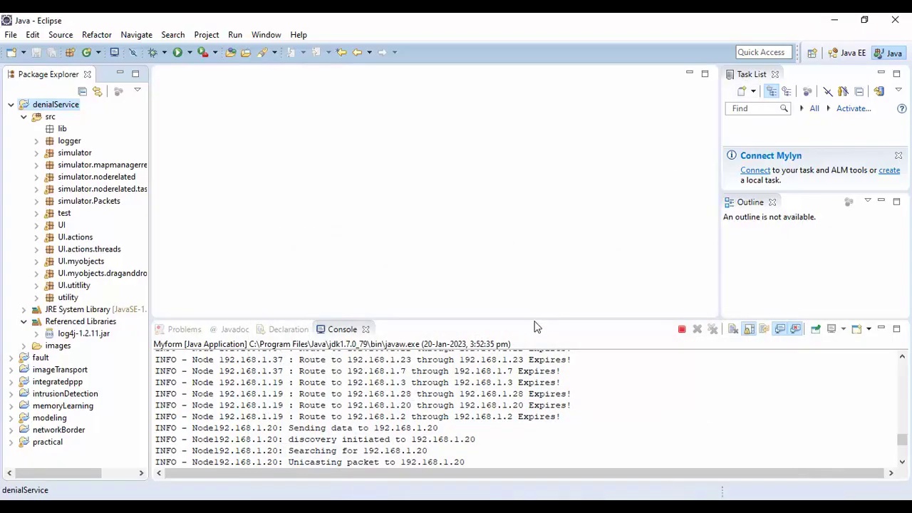
drag(540, 318, 530, 204)
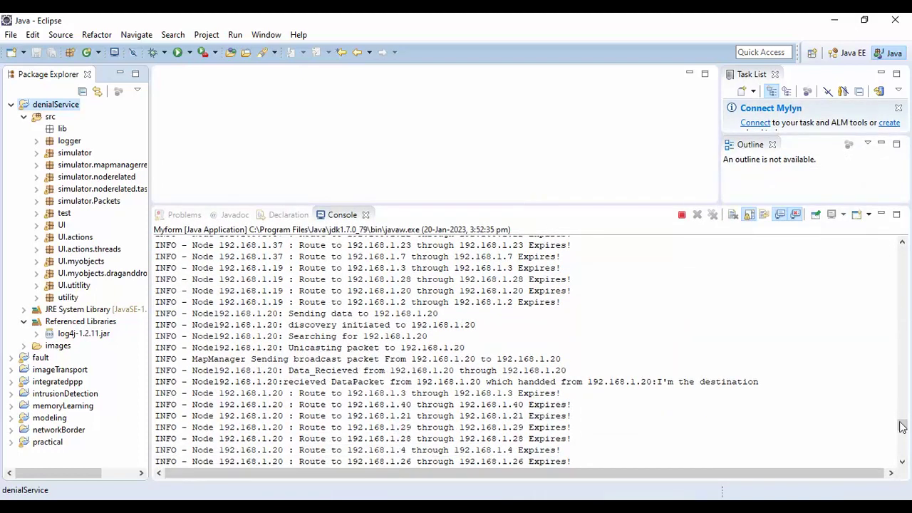
click(902, 381)
drag(902, 421, 902, 244)
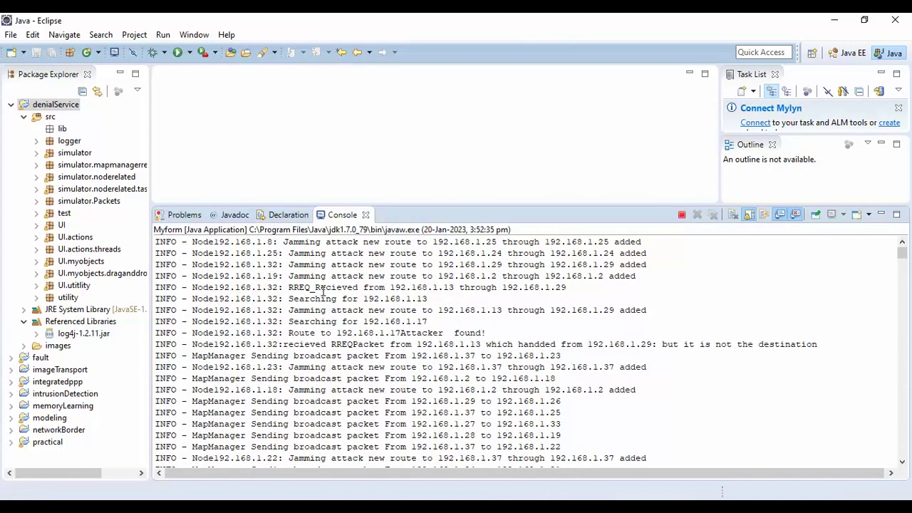
- Examine the console log of the running simulator for jamming attack routes, attacker detections, broadcast packets and route expirations
scroll(307, 353, down, 10)
scroll(371, 378, down, 10)
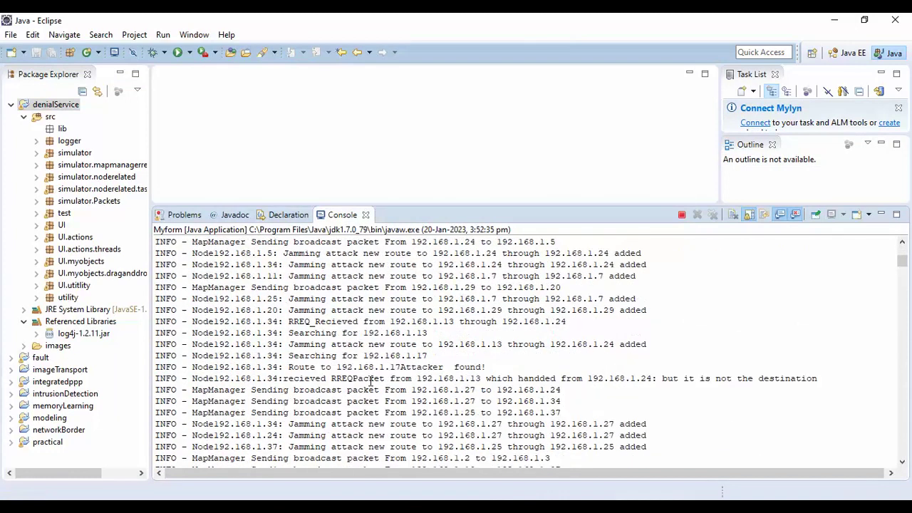
scroll(376, 394, down, 10)
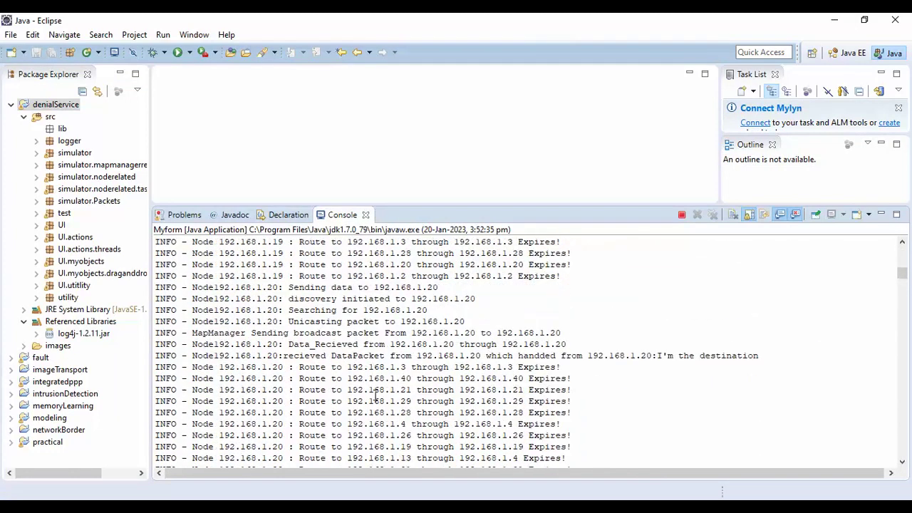
scroll(387, 412, down, 10)
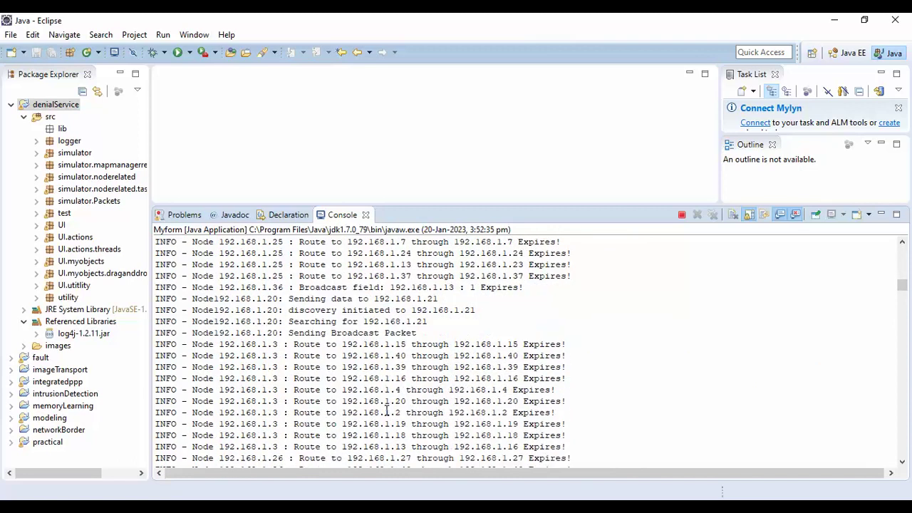
scroll(387, 412, down, 10)
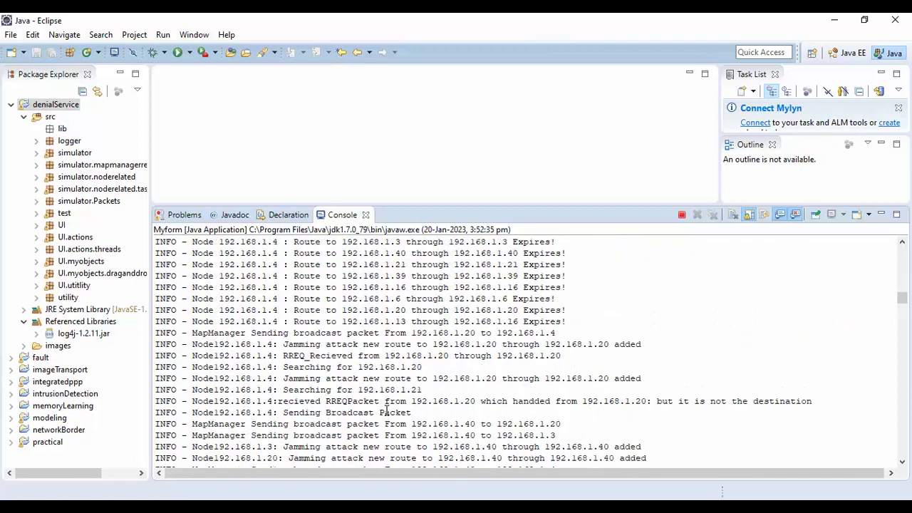
scroll(387, 406, down, 10)
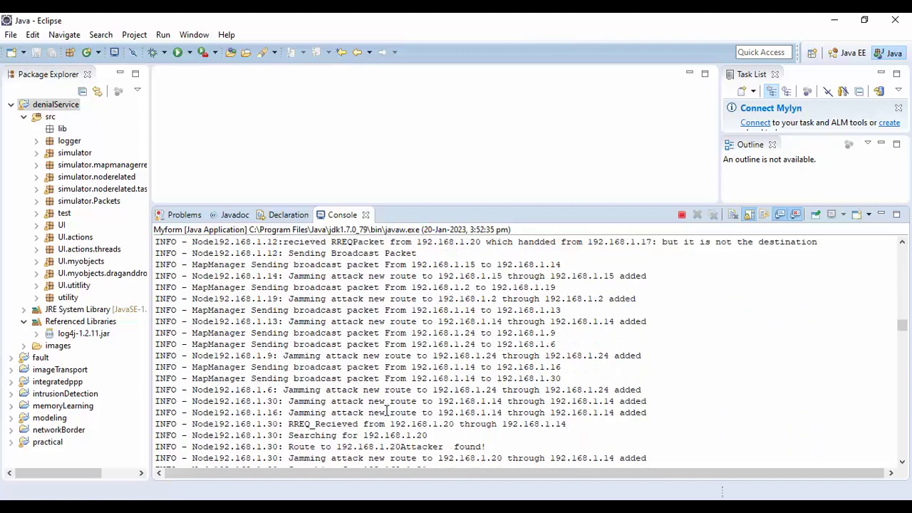
drag(903, 328, 904, 447)
scroll(427, 350, down, 4)
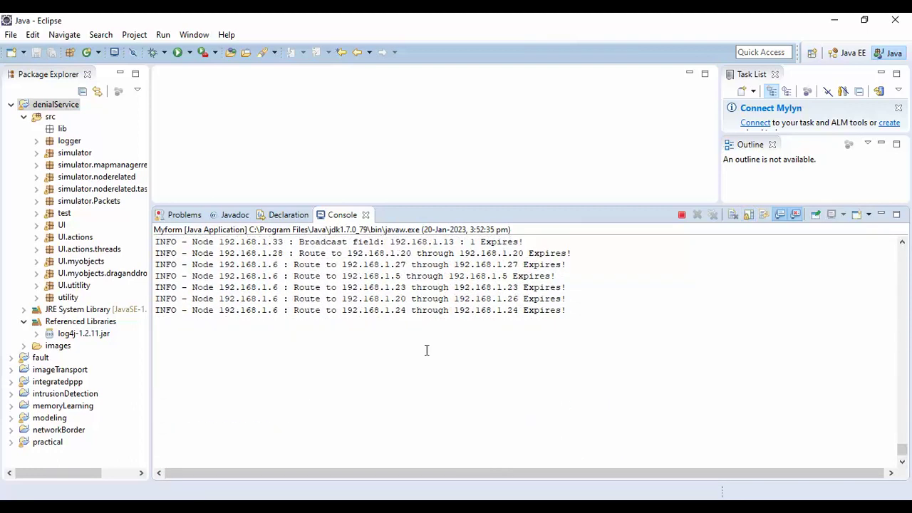
scroll(419, 350, up, 5)
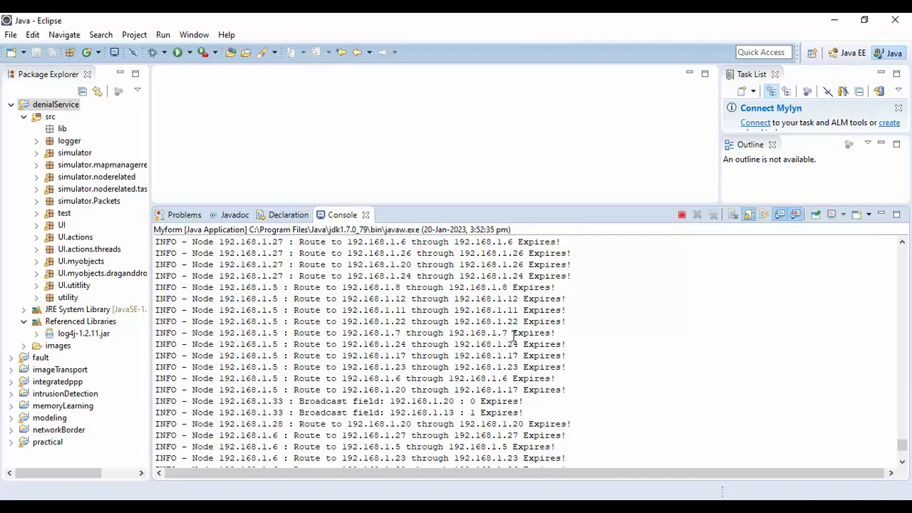